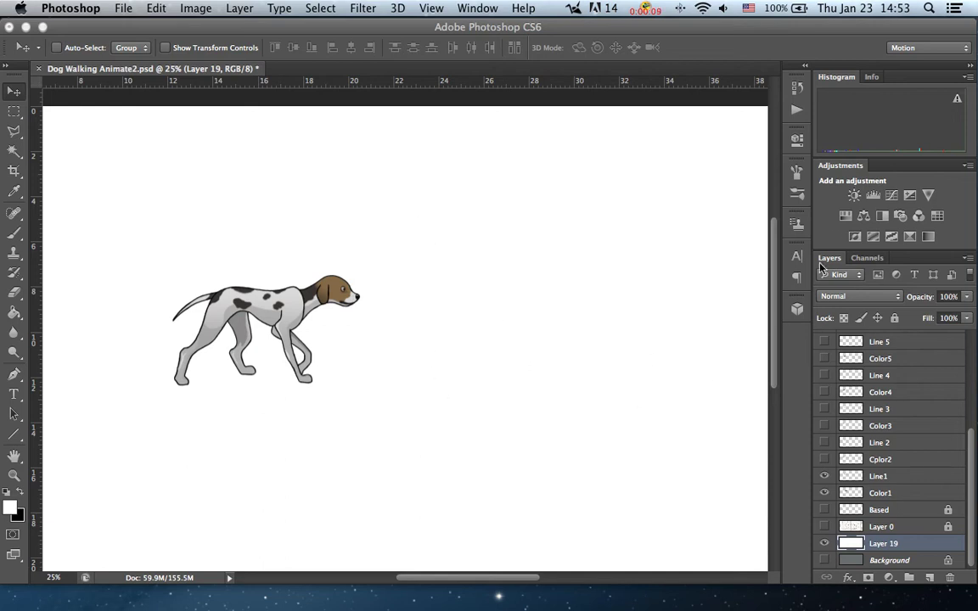
# Toggle the Color1 and Line1 layer visibility to check each first-pose layer.
pyautogui.click(777, 288)
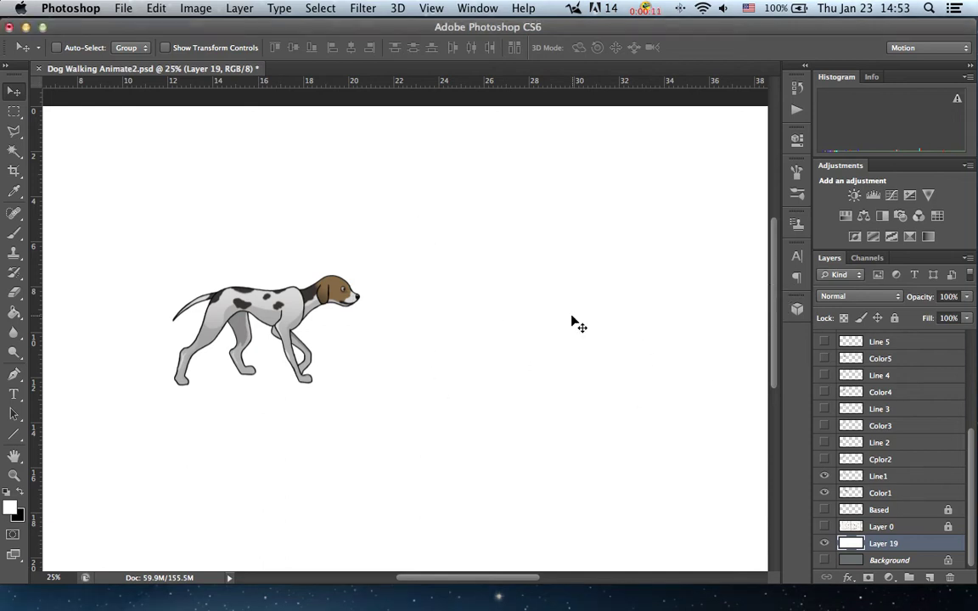
pyautogui.scroll(-1, 490, 332)
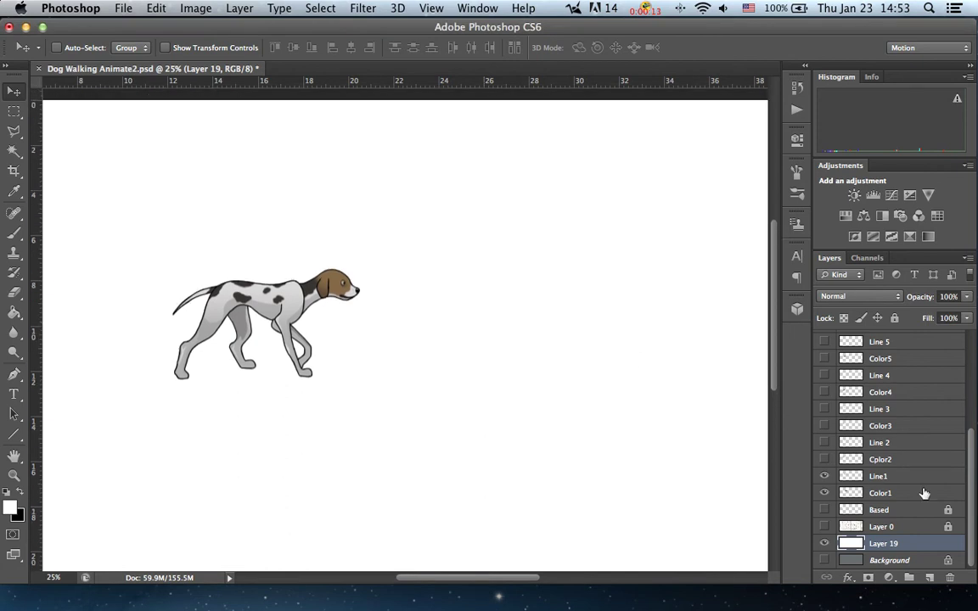
pyautogui.click(824, 493)
pyautogui.click(824, 493)
pyautogui.click(824, 476)
pyautogui.click(824, 493)
pyautogui.click(823, 492)
pyautogui.click(824, 476)
# Select Line1 and Color1, link them, and make Line1 the active layer.
pyautogui.click(883, 474)
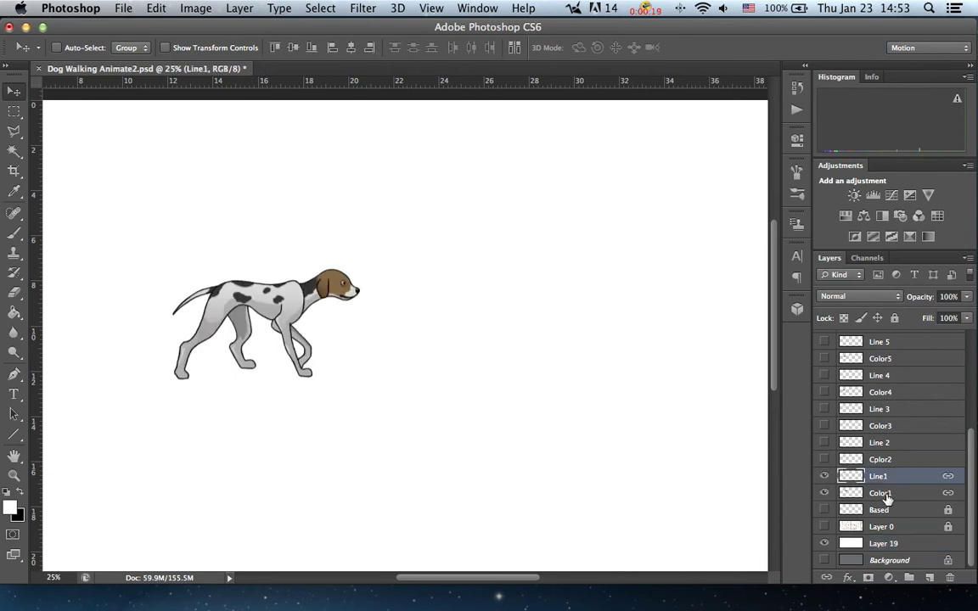
pyautogui.click(885, 495)
pyautogui.click(883, 477)
pyautogui.click(884, 494)
pyautogui.click(883, 479)
# Show the Timeline panel and set frame 1's delay to 0.1 seconds.
pyautogui.click(477, 8)
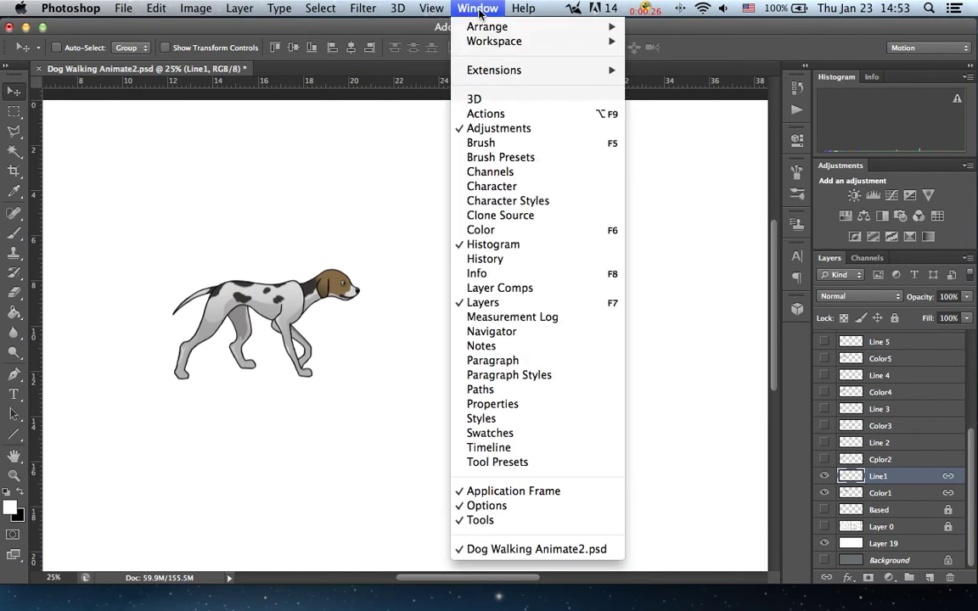
pyautogui.click(488, 447)
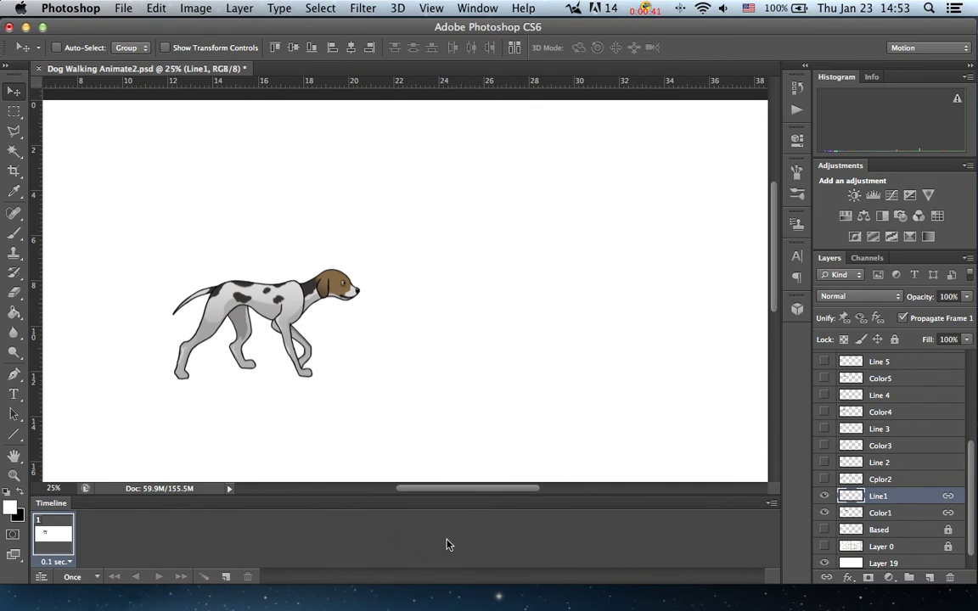
pyautogui.click(68, 564)
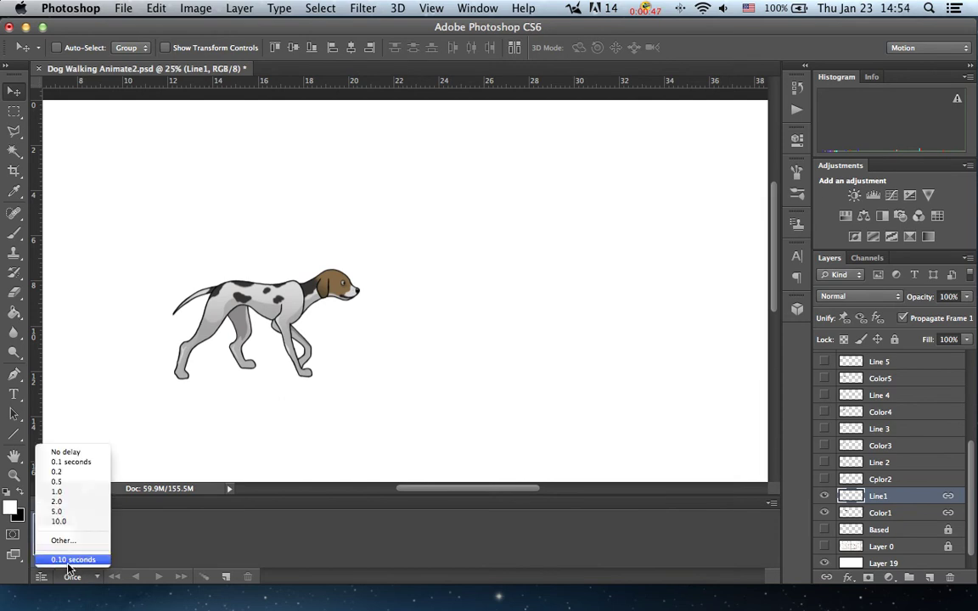
pyautogui.click(66, 464)
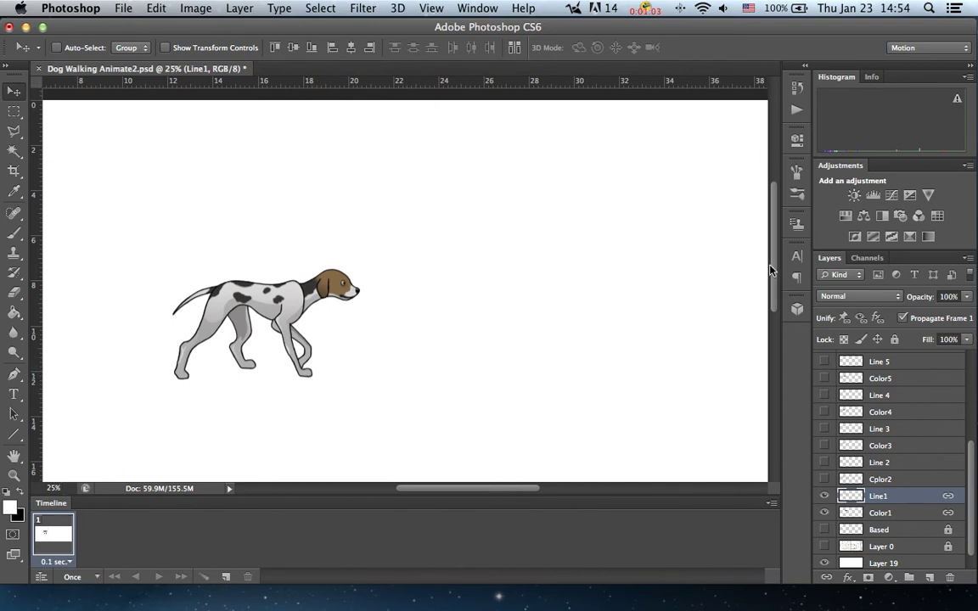
# Toggle the Line1 layer off and on to check the first pose's outlines.
pyautogui.scroll(-3, 773, 259)
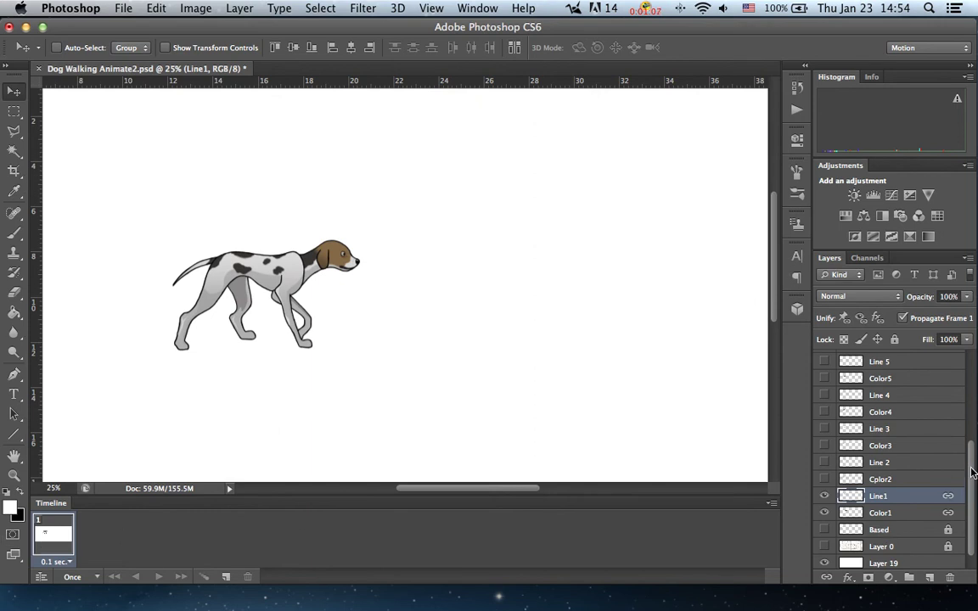
pyautogui.scroll(-1, 972, 473)
pyautogui.click(825, 476)
pyautogui.click(824, 476)
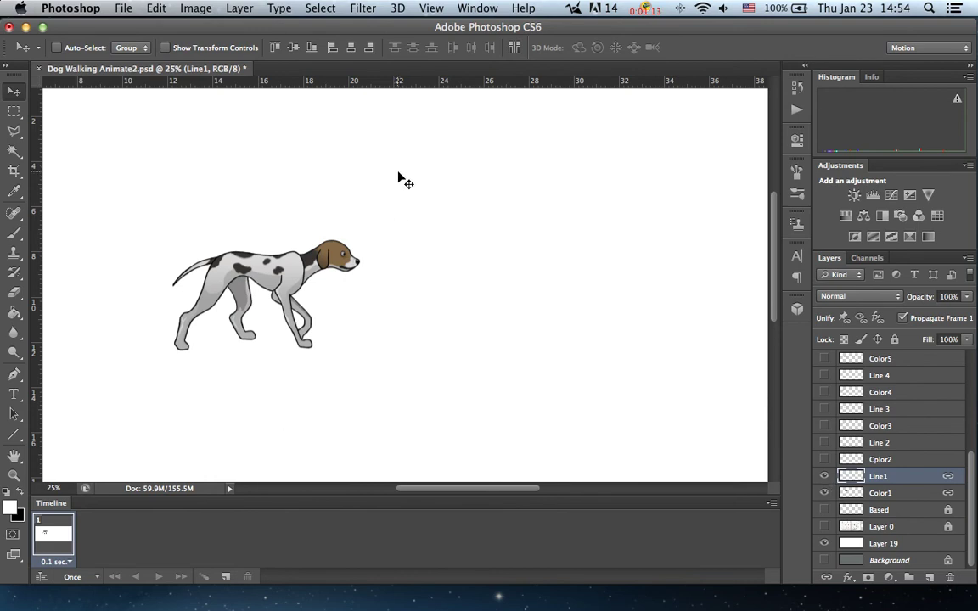
# Add a second frame and show and select the Line 2 and Color2 layers.
pyautogui.click(227, 577)
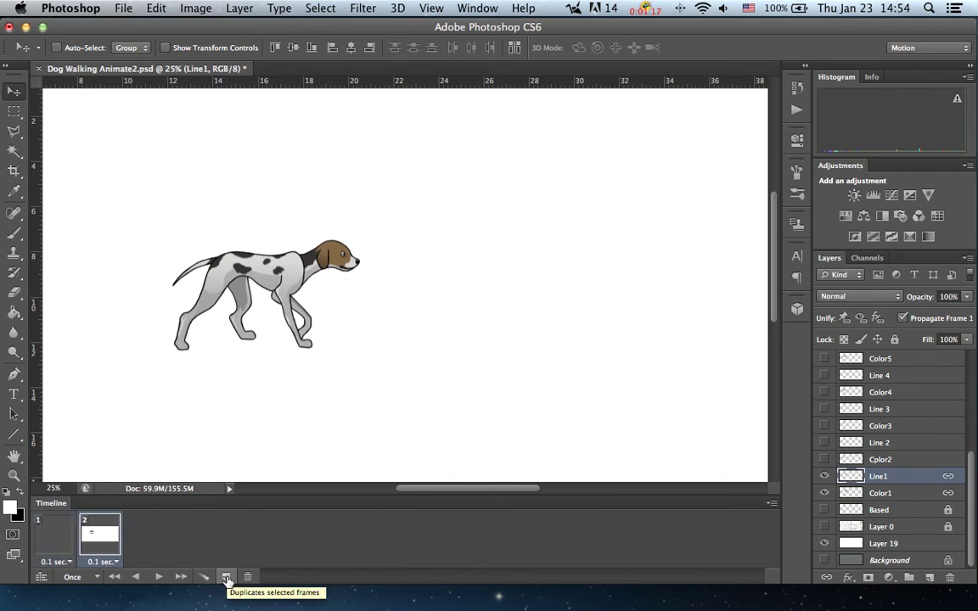
pyautogui.click(823, 460)
pyautogui.click(824, 442)
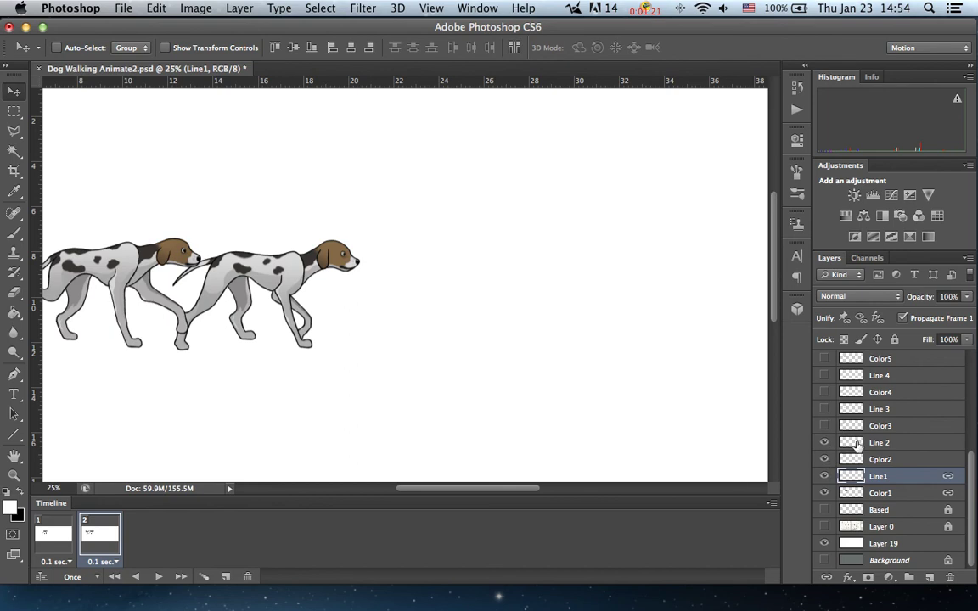
pyautogui.click(875, 443)
pyautogui.click(882, 459)
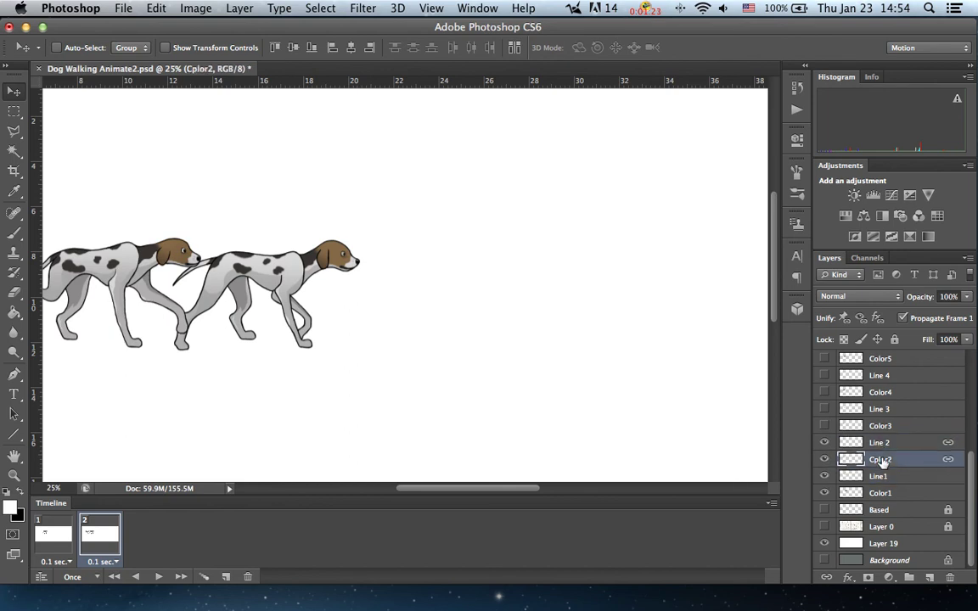
pyautogui.click(875, 442)
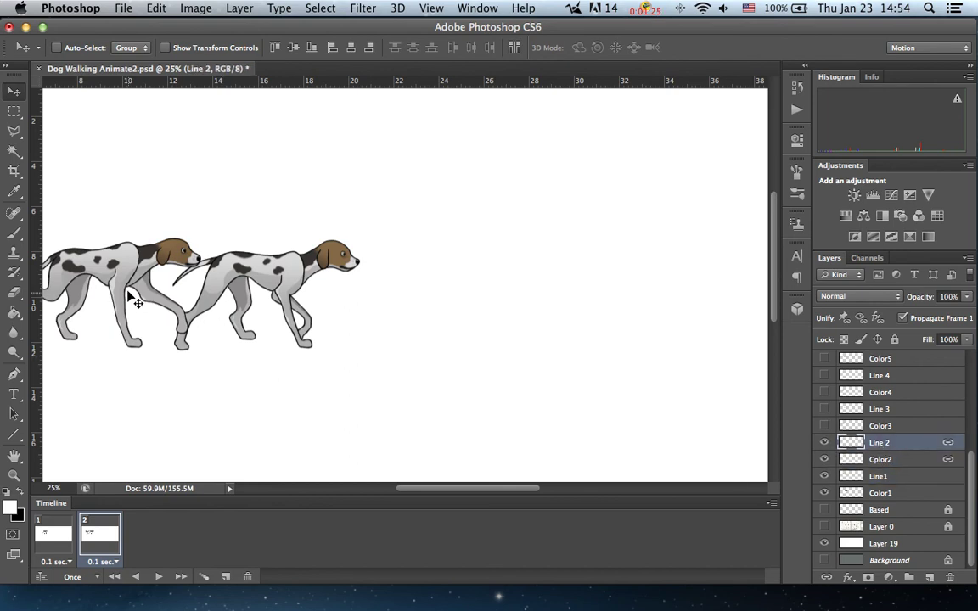
# Move the second dog pose onto the first and nudge it into alignment.
pyautogui.moveTo(121, 281); pyautogui.dragTo(344, 296)
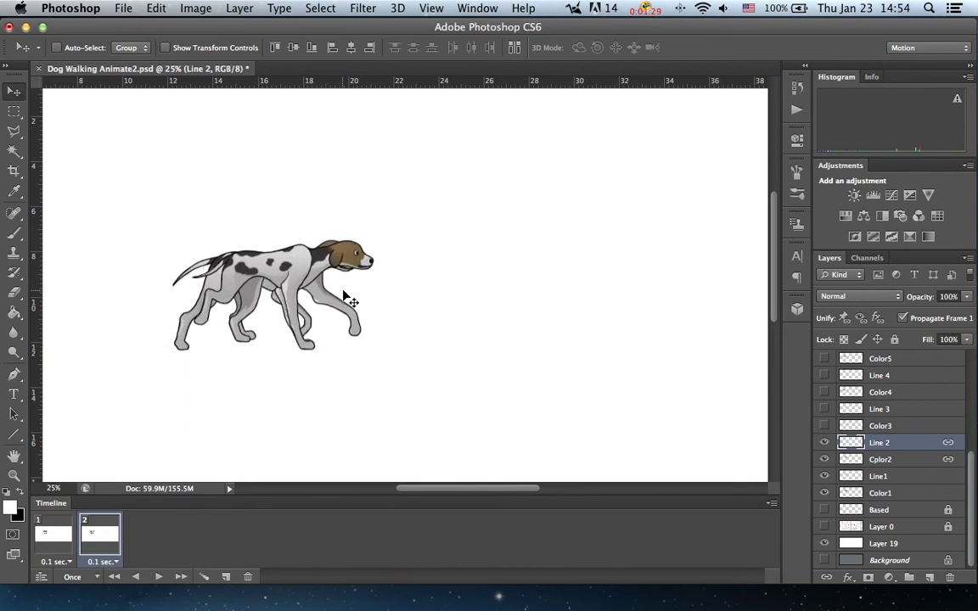
pyautogui.hotkey('shift', 'Right')
pyautogui.hotkey('shift', 'Right')
pyautogui.hotkey('shift', 'Right')
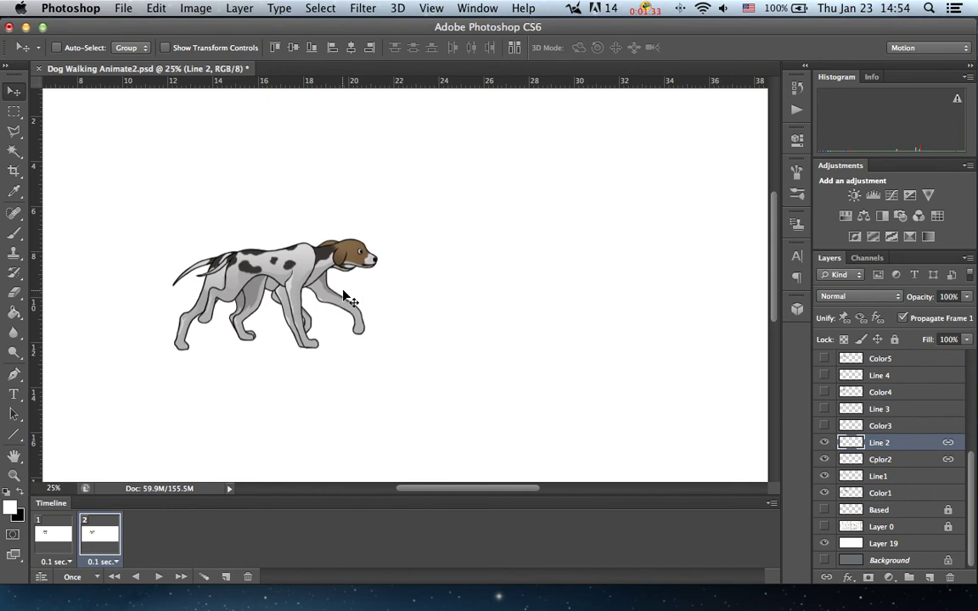
pyautogui.hotkey('shift', 'Left')
pyautogui.hotkey('shift', 'Right')
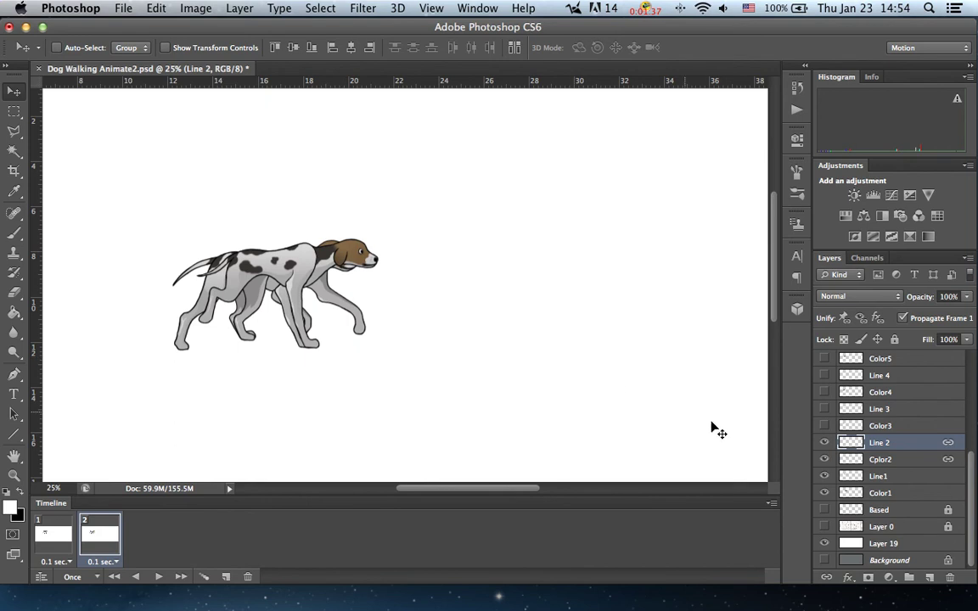
# Hide Line1 and Color1 in frame 2, then compare frames 1 and 2.
pyautogui.click(825, 492)
pyautogui.click(825, 476)
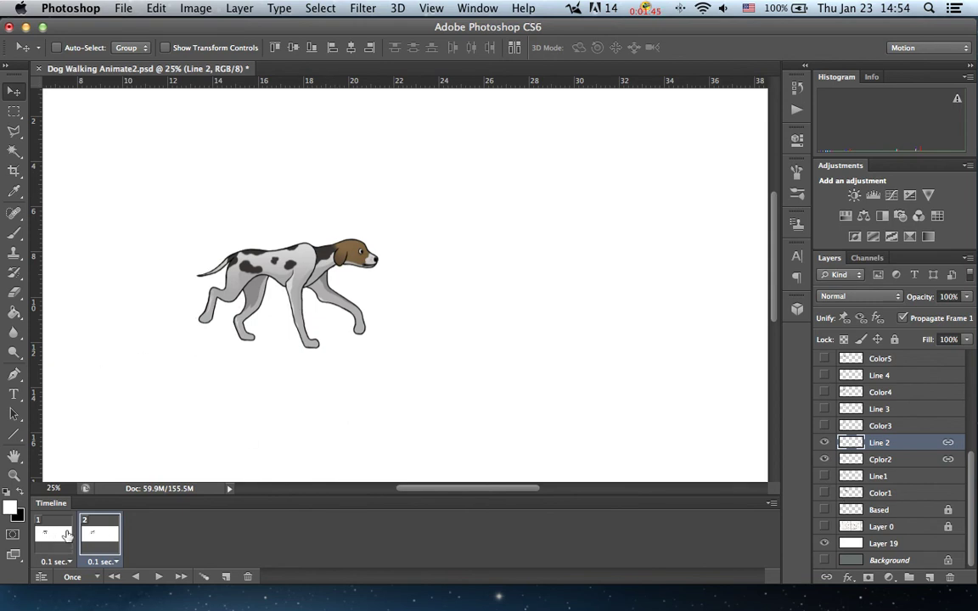
pyautogui.click(52, 535)
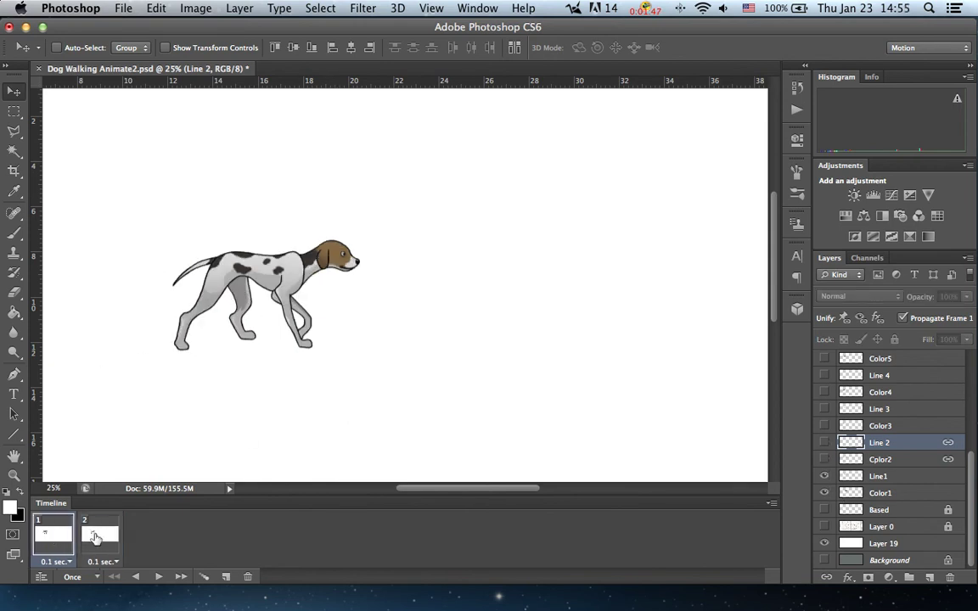
pyautogui.click(99, 535)
pyautogui.click(61, 539)
pyautogui.click(99, 535)
pyautogui.click(58, 535)
pyautogui.click(101, 538)
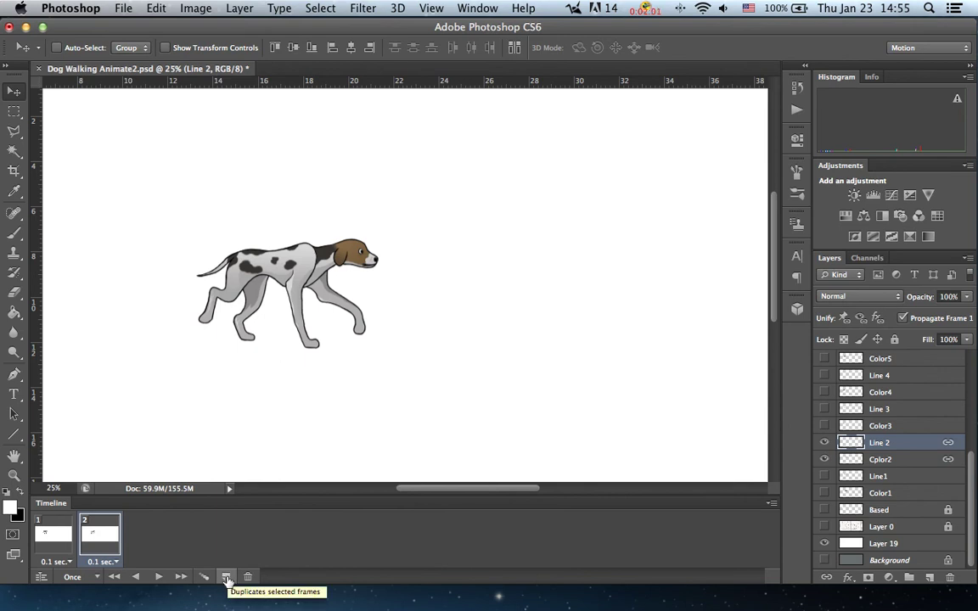
# Add a third frame and align the Line 3 and Color3 pose onto the dog.
pyautogui.click(226, 578)
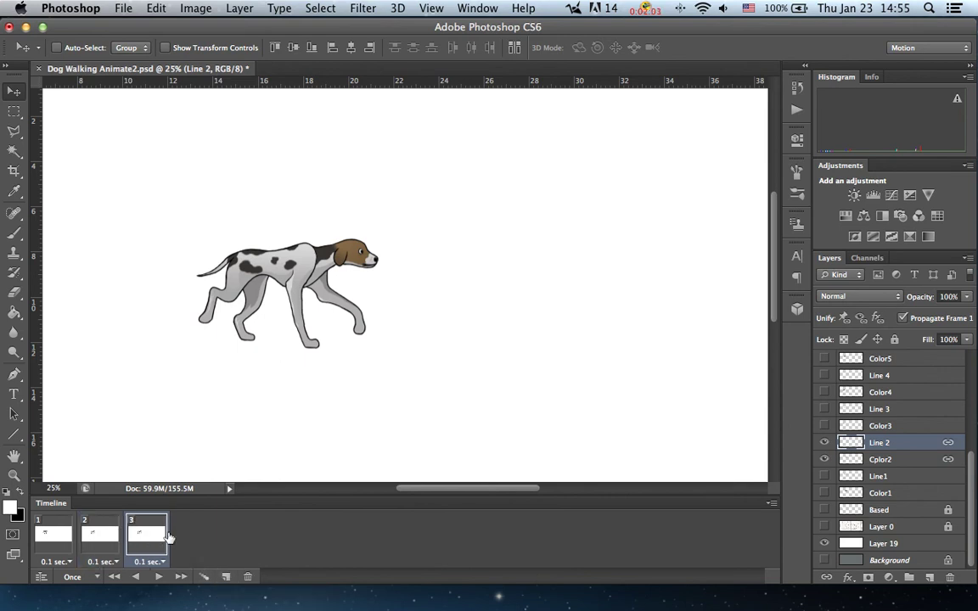
pyautogui.click(825, 409)
pyautogui.click(825, 425)
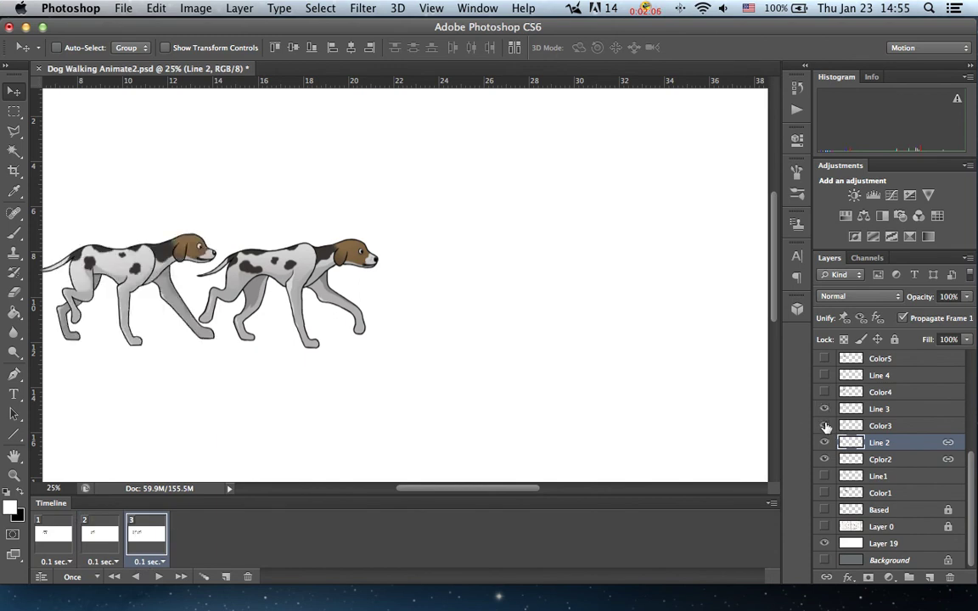
pyautogui.click(884, 410)
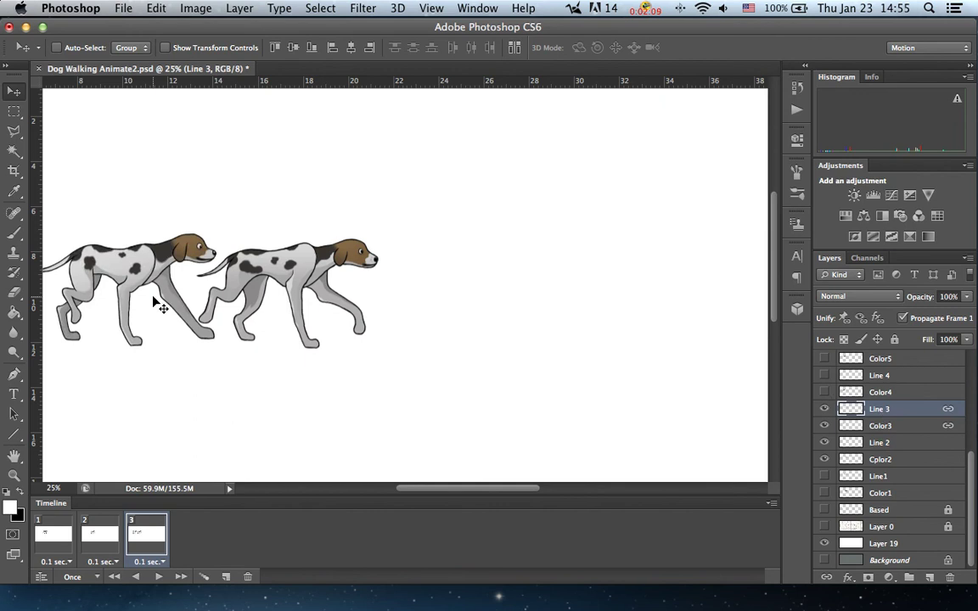
pyautogui.moveTo(136, 269); pyautogui.dragTo(338, 272)
pyautogui.hotkey('shift', 'Right')
pyautogui.hotkey('shift', 'Right')
pyautogui.hotkey('shift', 'Left')
pyautogui.hotkey('shift', 'Left')
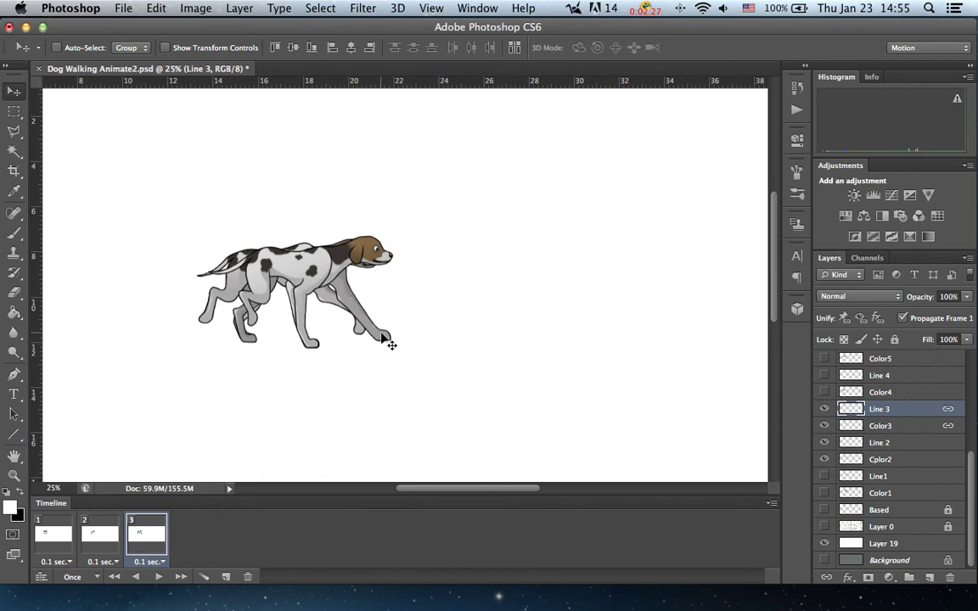
# Hide Color2 and Line 2 in frame 3, then compare frames 2 and 3.
pyautogui.click(825, 460)
pyautogui.click(824, 443)
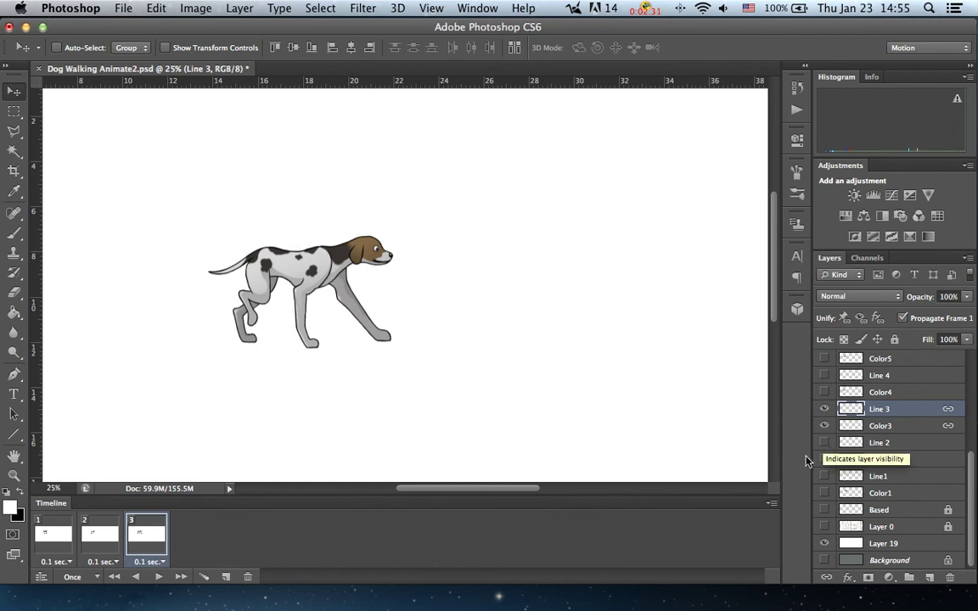
pyautogui.click(96, 536)
pyautogui.click(130, 535)
pyautogui.click(100, 539)
pyautogui.click(131, 535)
pyautogui.click(101, 537)
pyautogui.click(149, 538)
pyautogui.click(99, 537)
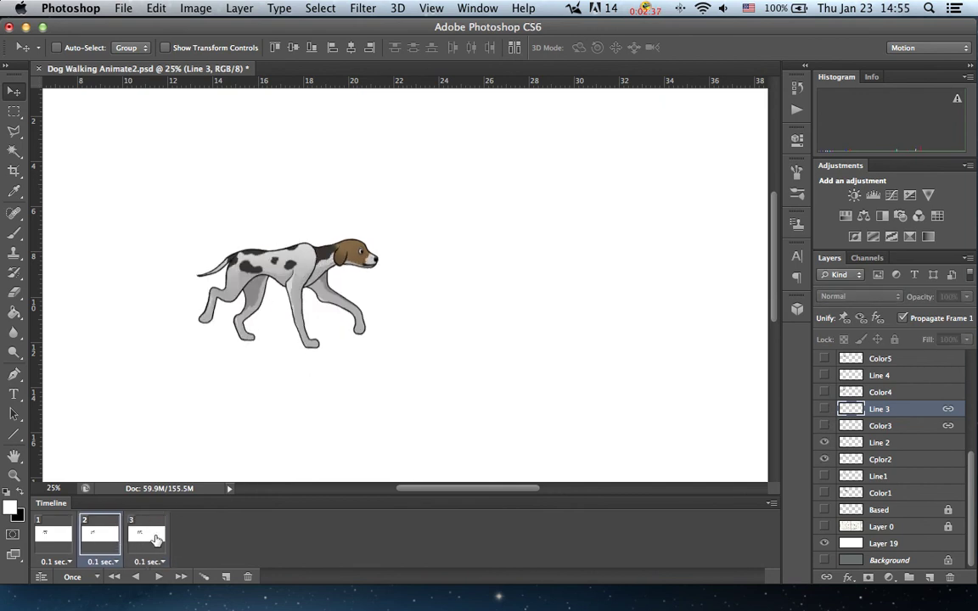
pyautogui.click(147, 540)
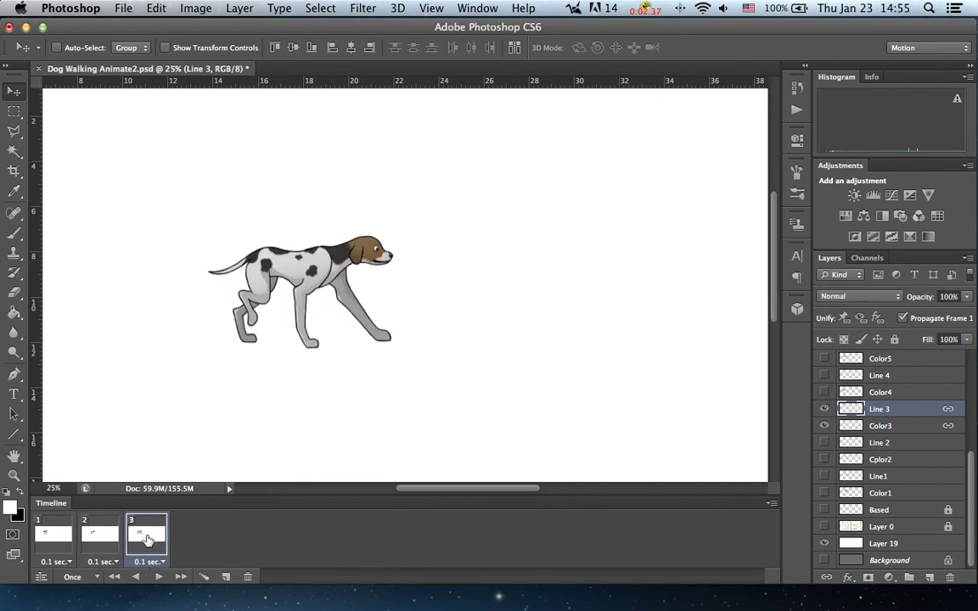
# Add frame 4, show Line 4 and Color4, and drag that pose over the Line 3 dog.
pyautogui.click(228, 578)
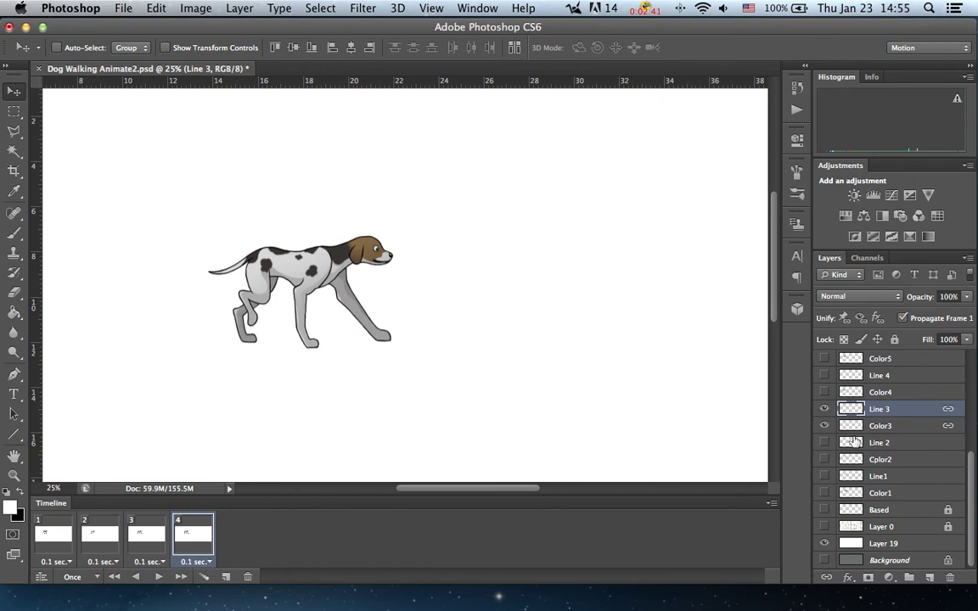
pyautogui.click(824, 376)
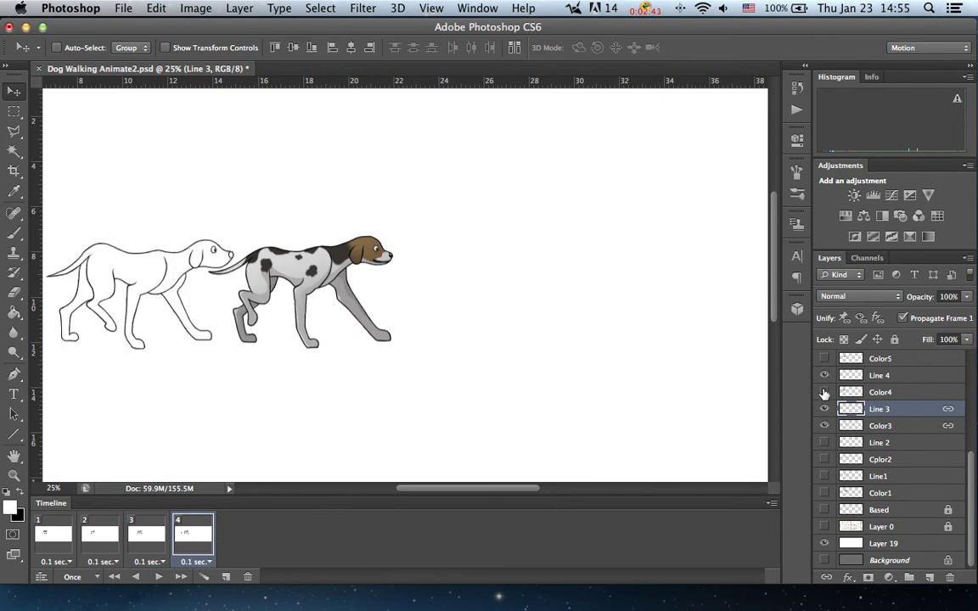
pyautogui.click(824, 392)
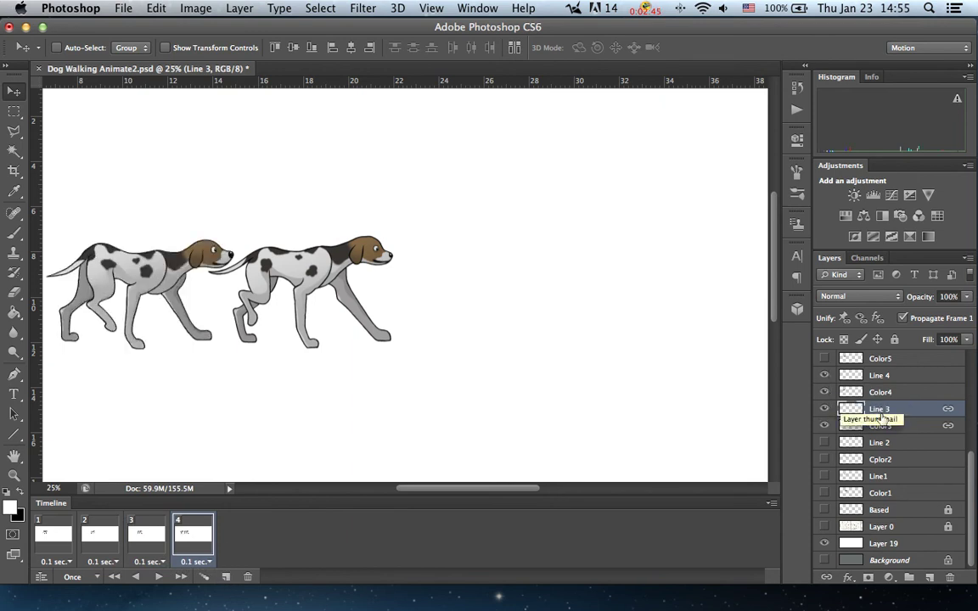
pyautogui.click(887, 376)
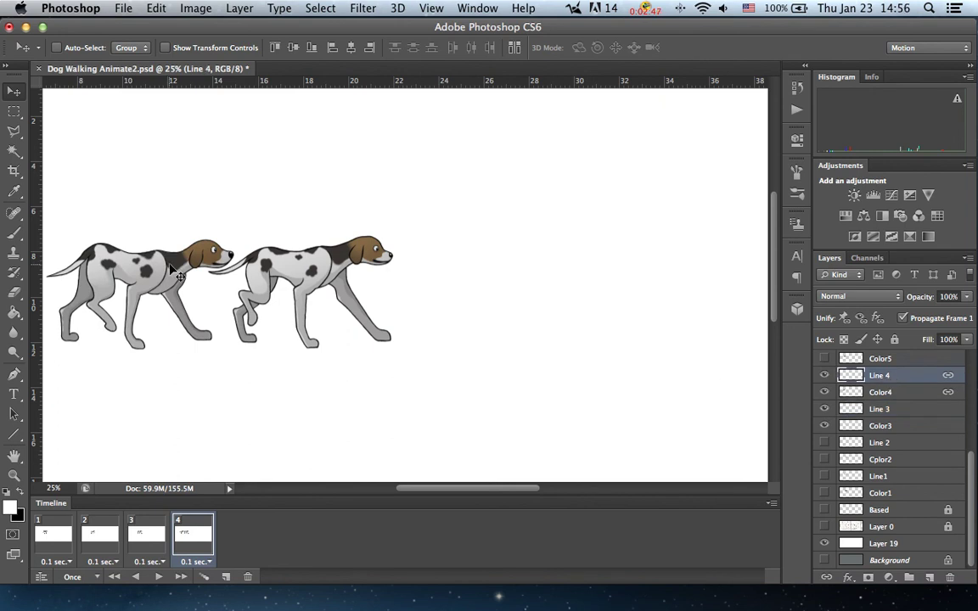
pyautogui.moveTo(153, 266)
pyautogui.mouseDown()
pyautogui.moveTo(332, 270)
pyautogui.moveTo(315, 283)
pyautogui.moveTo(349, 281)
pyautogui.mouseUp()
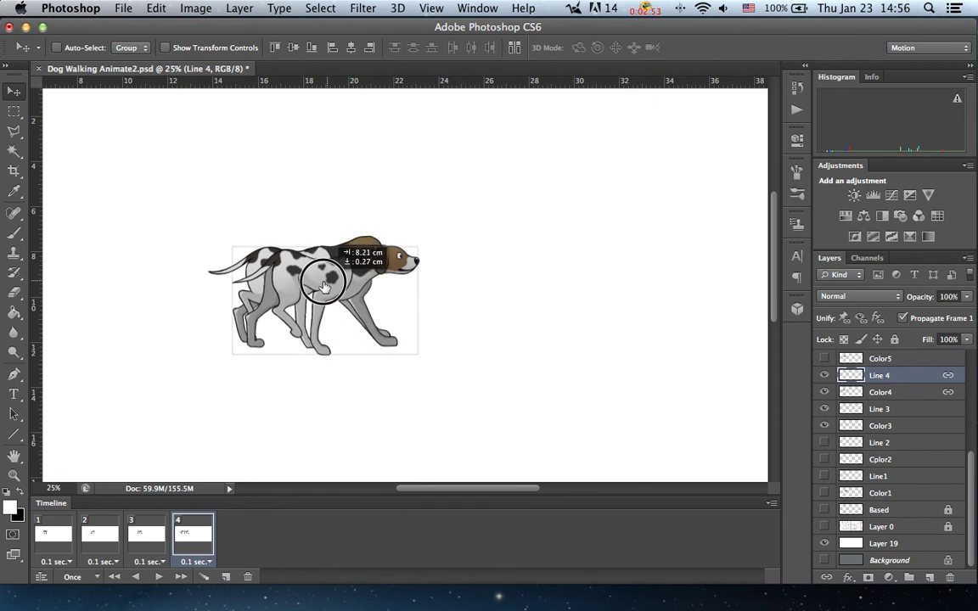
pyautogui.moveTo(348, 281); pyautogui.dragTo(332, 281)
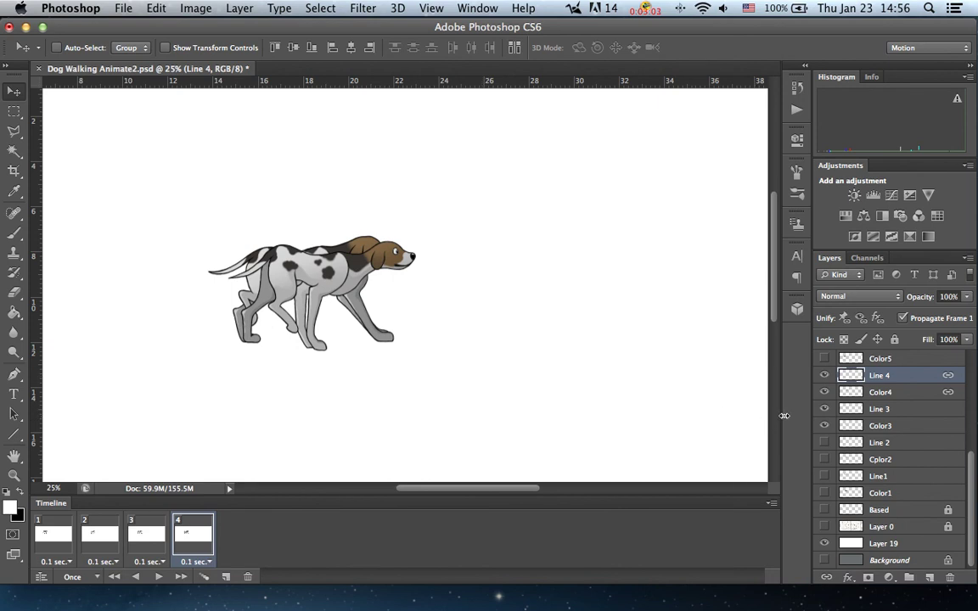
# Hide Color3 and Line 3 in frame 4, then compare it with frame 3.
pyautogui.click(824, 426)
pyautogui.click(823, 409)
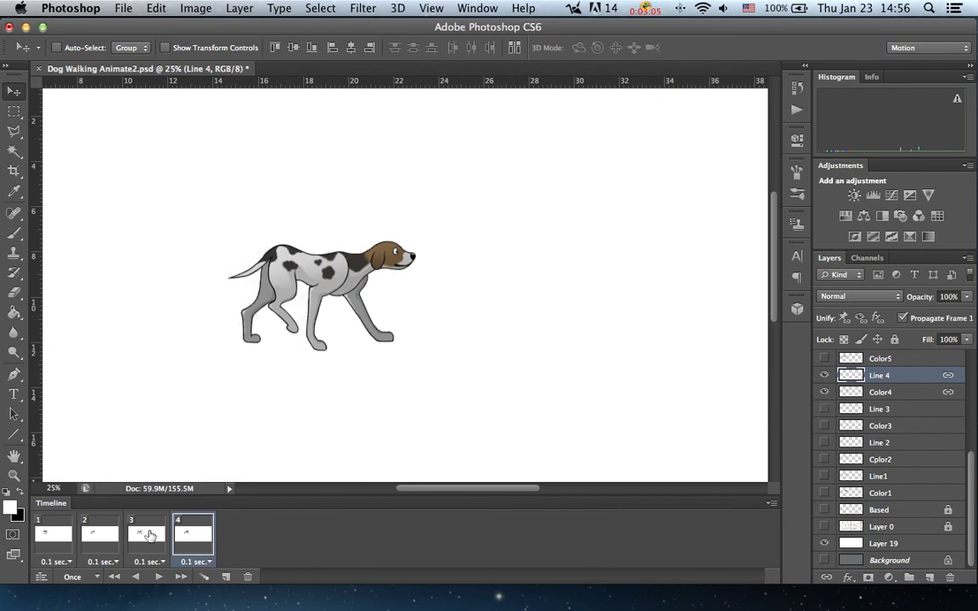
pyautogui.click(146, 531)
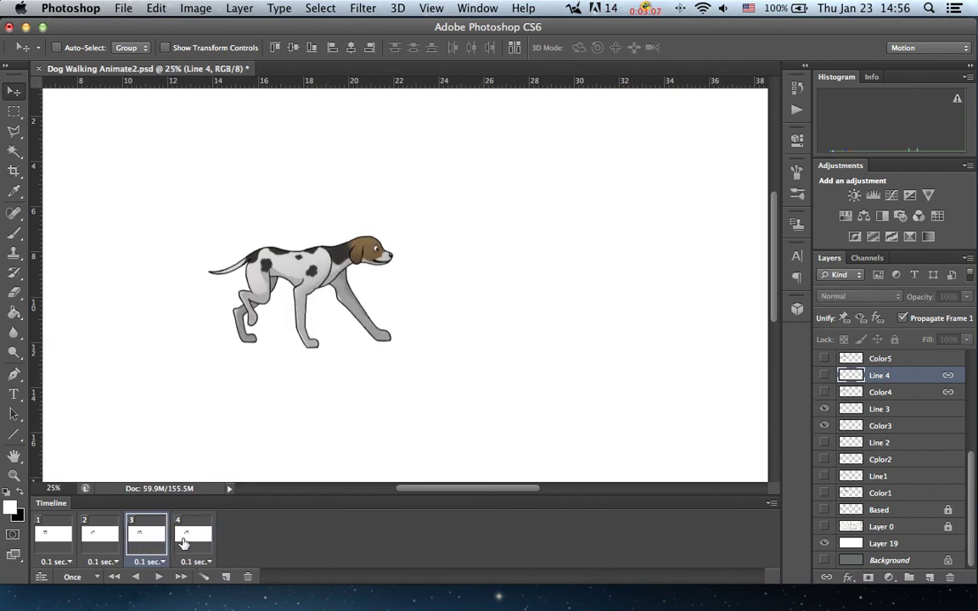
pyautogui.click(187, 540)
# Play the four-frame walking-dog animation in the Timeline.
pyautogui.click(158, 577)
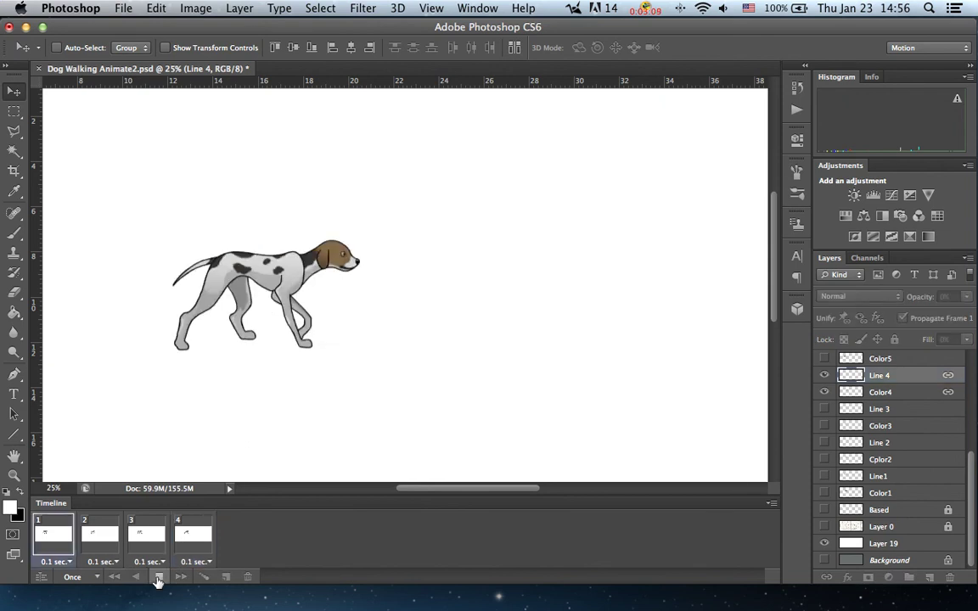
pyautogui.click(158, 578)
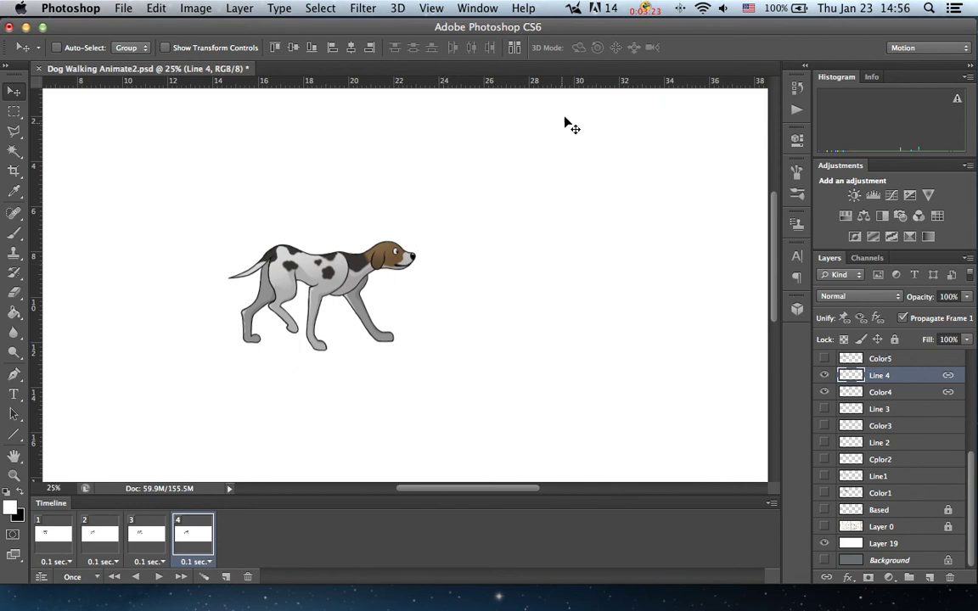
pyautogui.click(646, 8)
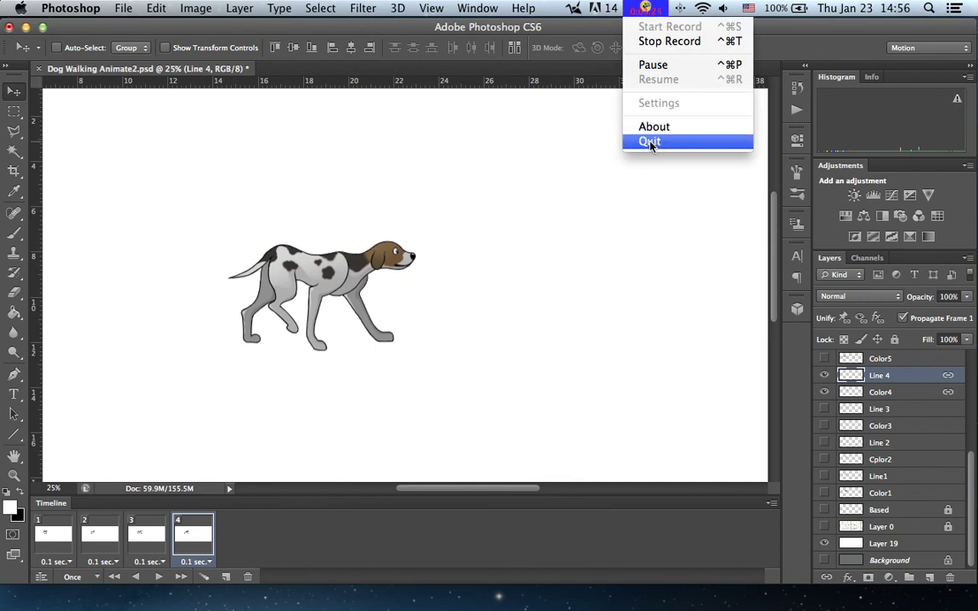